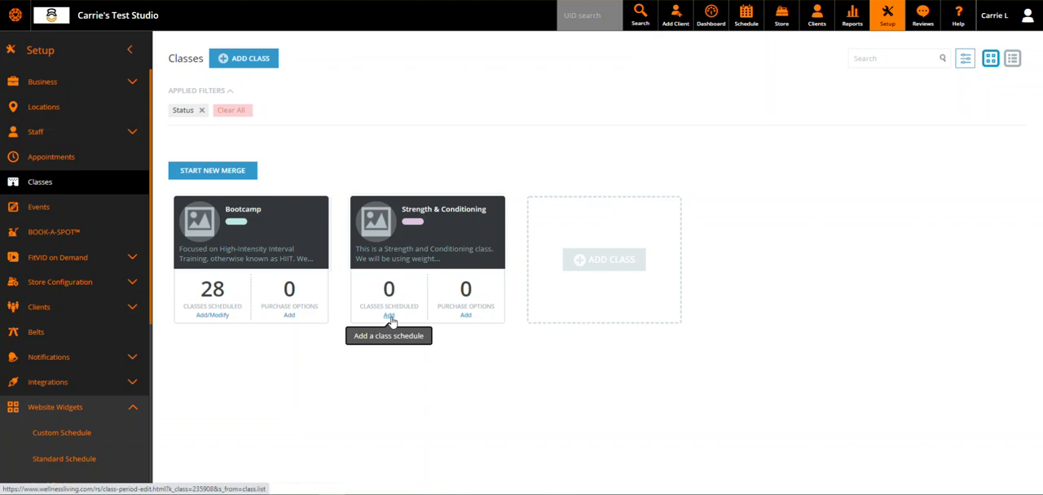
Step: Open the schedule management page of the Strength & Conditioning class
{"action": "left_click", "coordinate": [389, 317]}
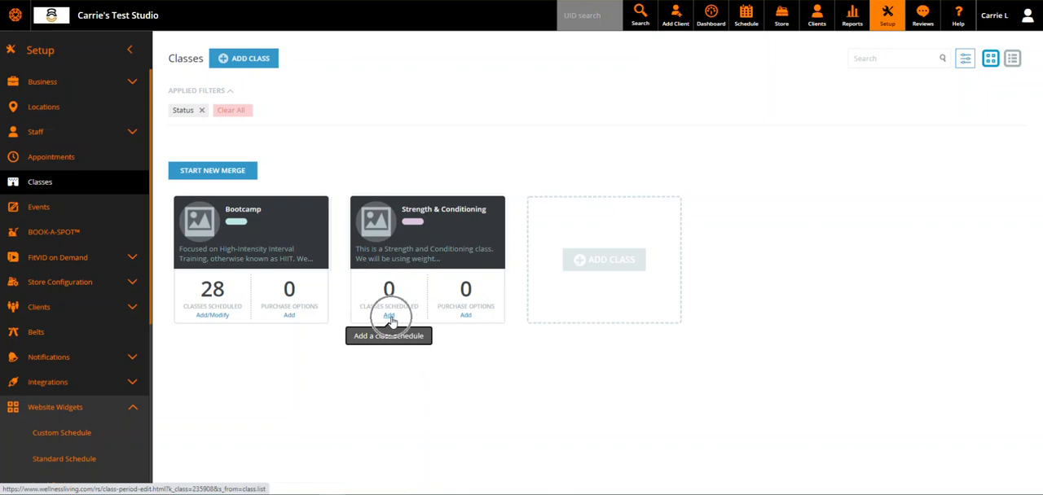
{"action": "left_click", "coordinate": [432, 241]}
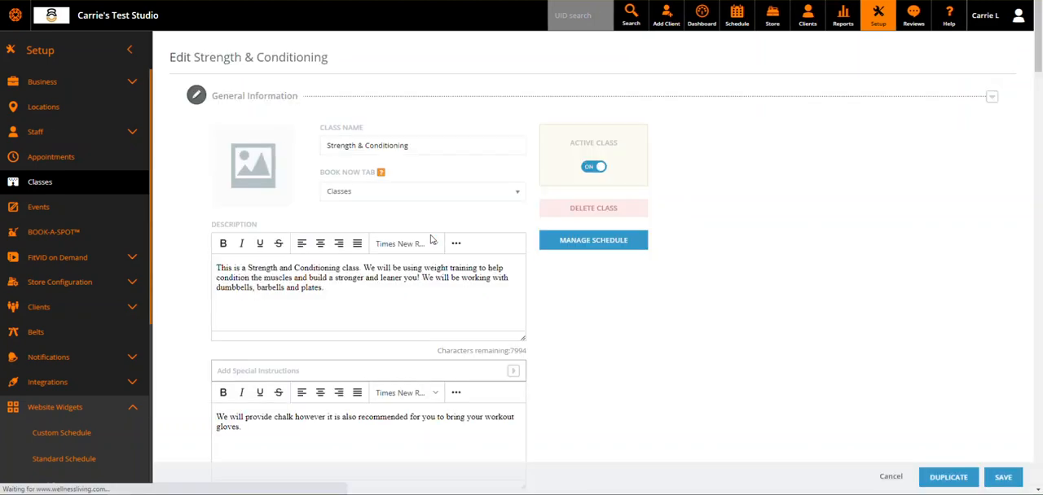
{"action": "left_click", "coordinate": [607, 251]}
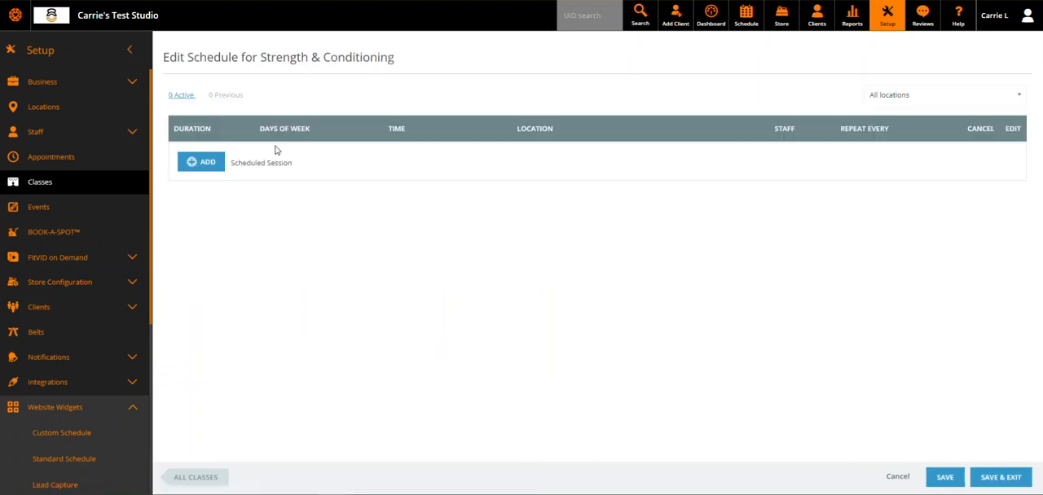
Step: Start a new scheduled session for the class and set its location to A
{"action": "left_click", "coordinate": [217, 169]}
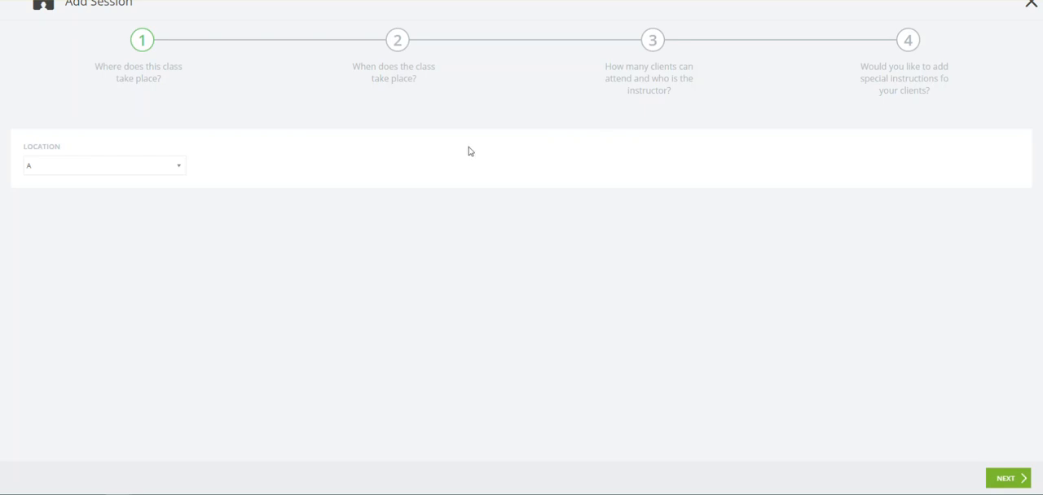
{"action": "left_click", "coordinate": [156, 168]}
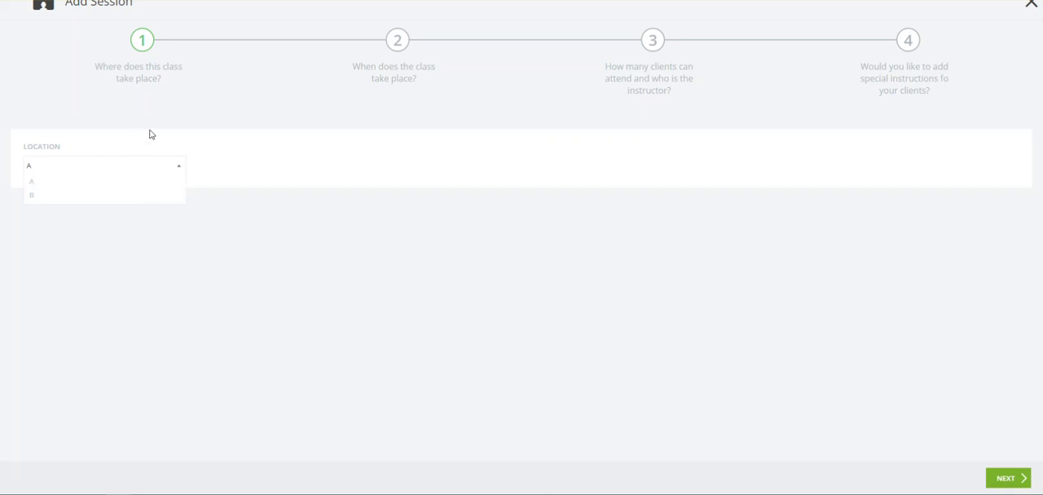
{"action": "left_click", "coordinate": [41, 184]}
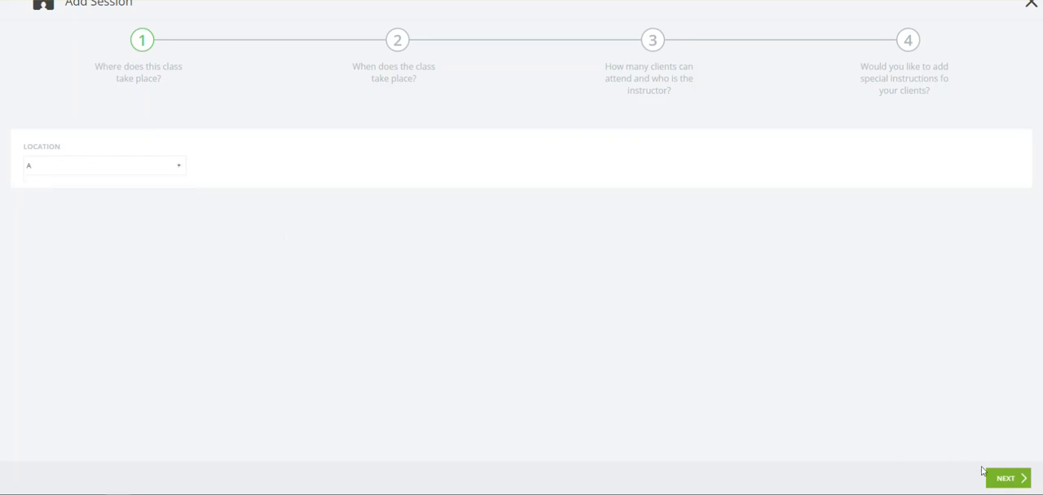
{"action": "left_click", "coordinate": [1001, 484]}
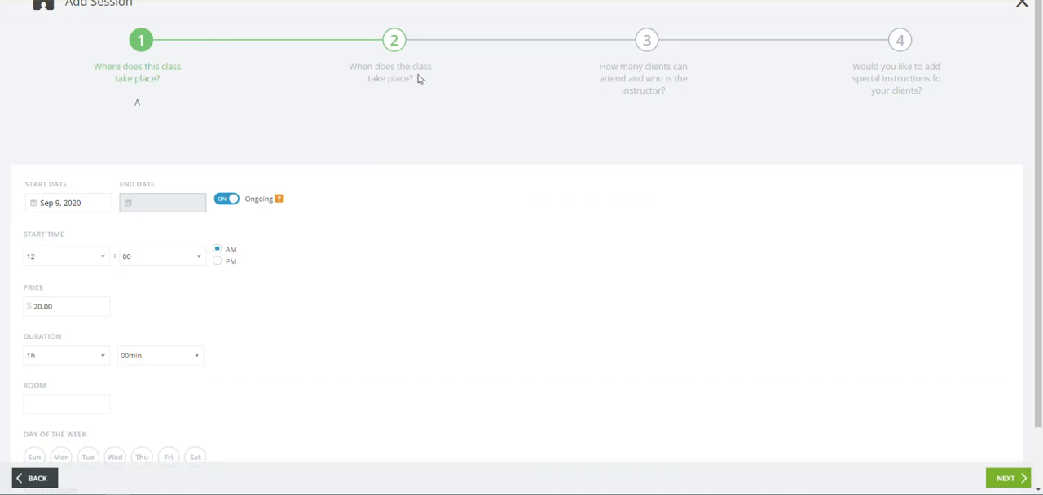
{"action": "scroll", "coordinate": [361, 114], "scroll_direction": "down", "scroll_amount": 1}
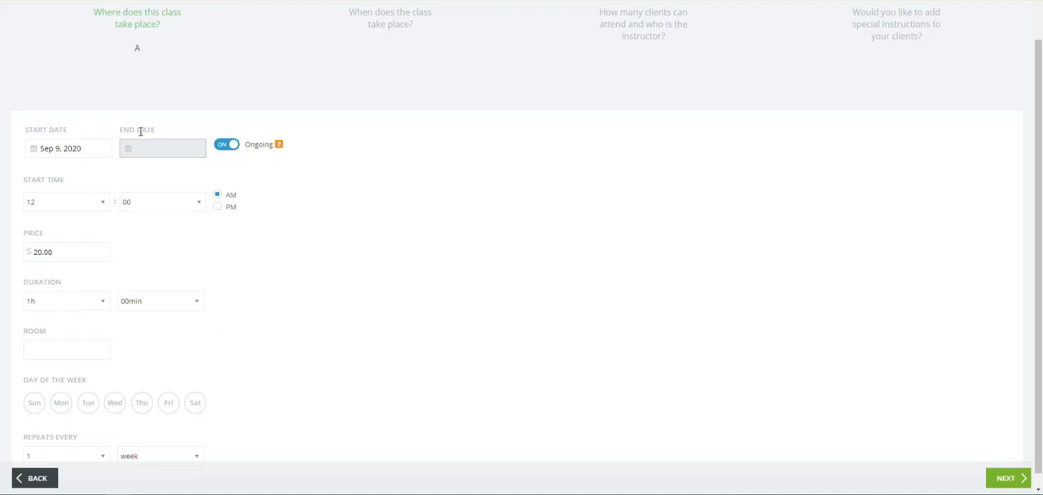
{"action": "left_click", "coordinate": [232, 150]}
{"action": "left_click", "coordinate": [143, 156]}
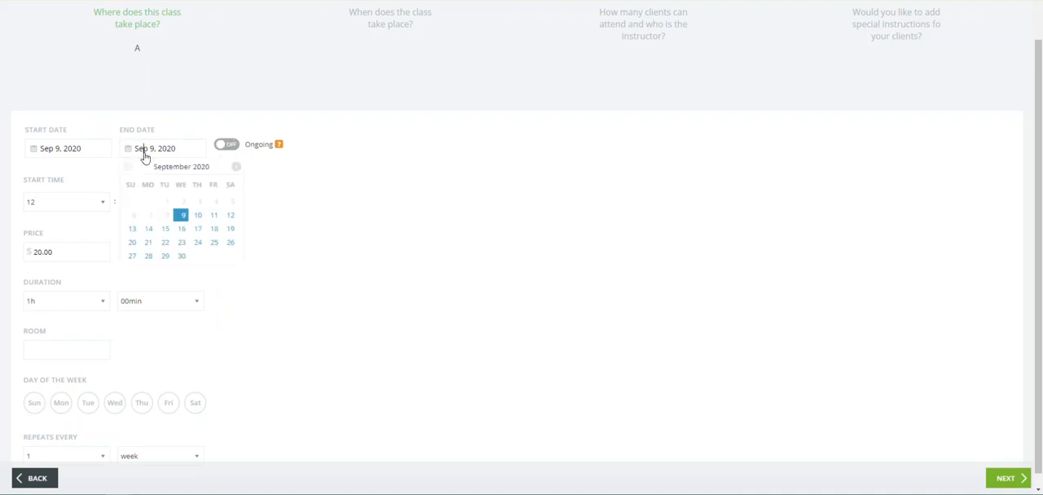
{"action": "left_click", "coordinate": [290, 172]}
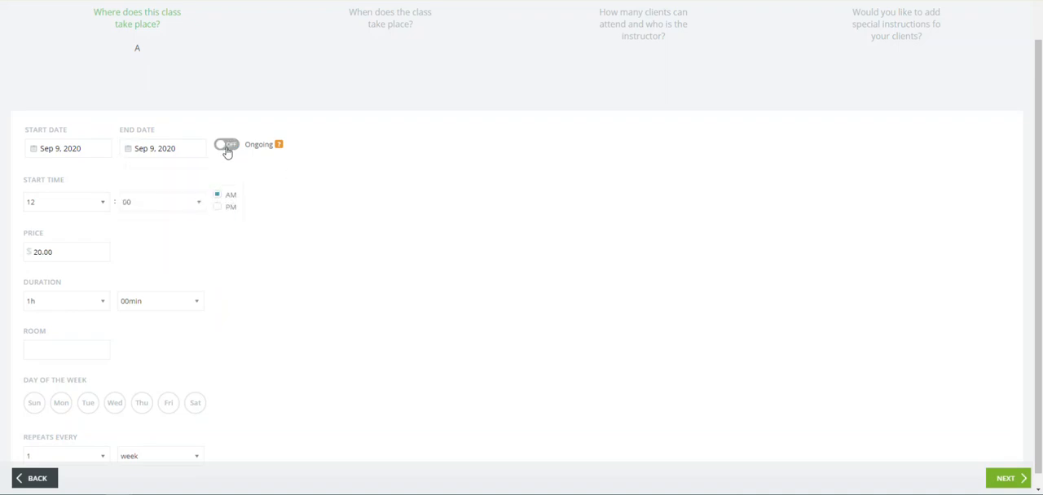
{"action": "left_click", "coordinate": [229, 152]}
Step: Set the session's start time to 5:30 PM
{"action": "scroll", "coordinate": [343, 184], "scroll_direction": "down", "scroll_amount": 1}
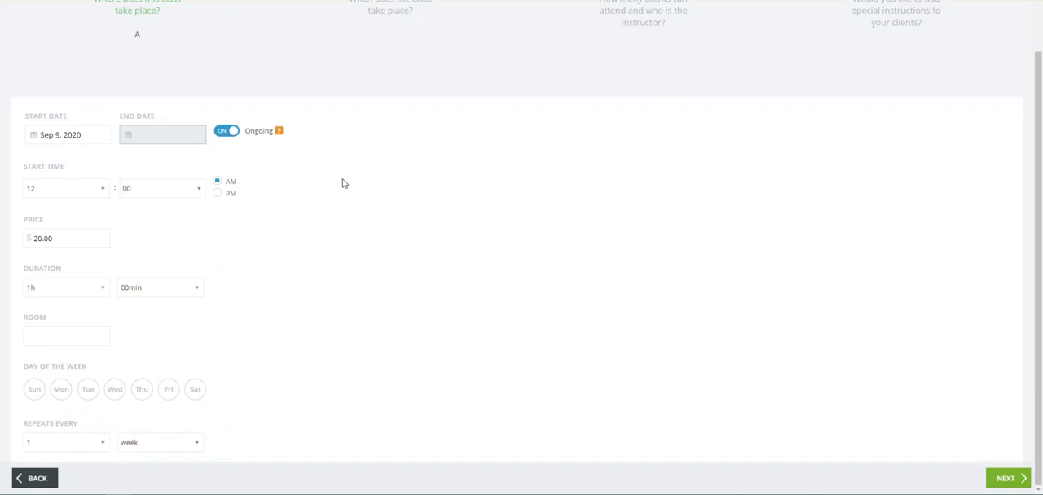
{"action": "left_click", "coordinate": [97, 194]}
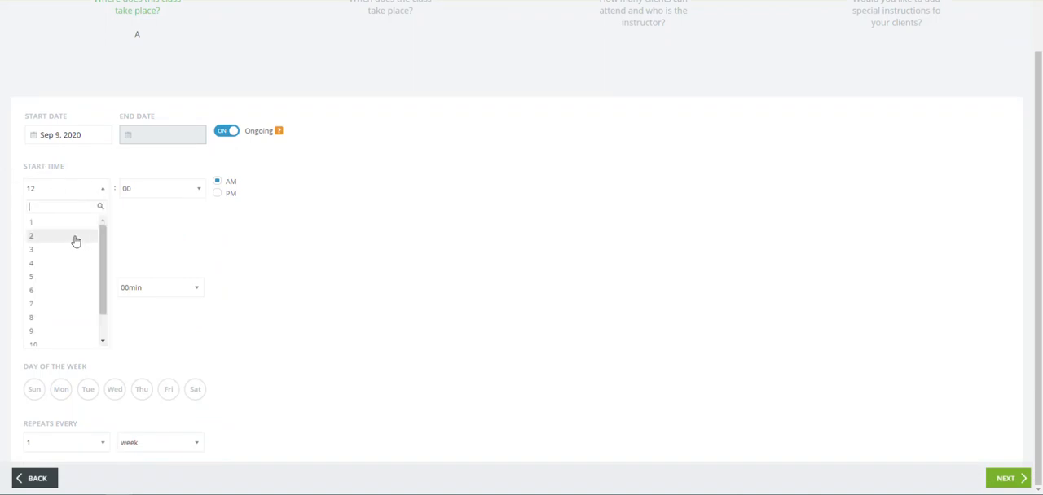
{"action": "scroll", "coordinate": [75, 242], "scroll_direction": "down", "scroll_amount": 1}
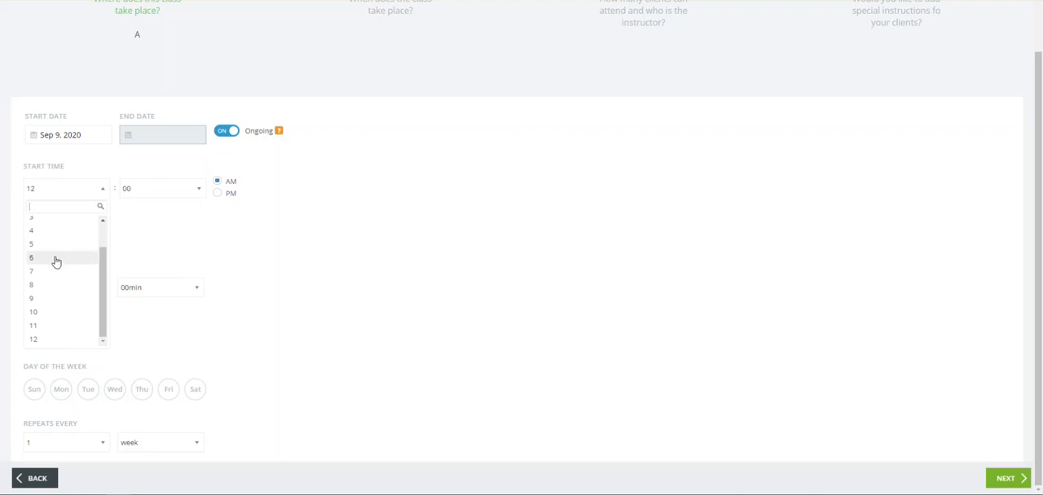
{"action": "left_click", "coordinate": [63, 245]}
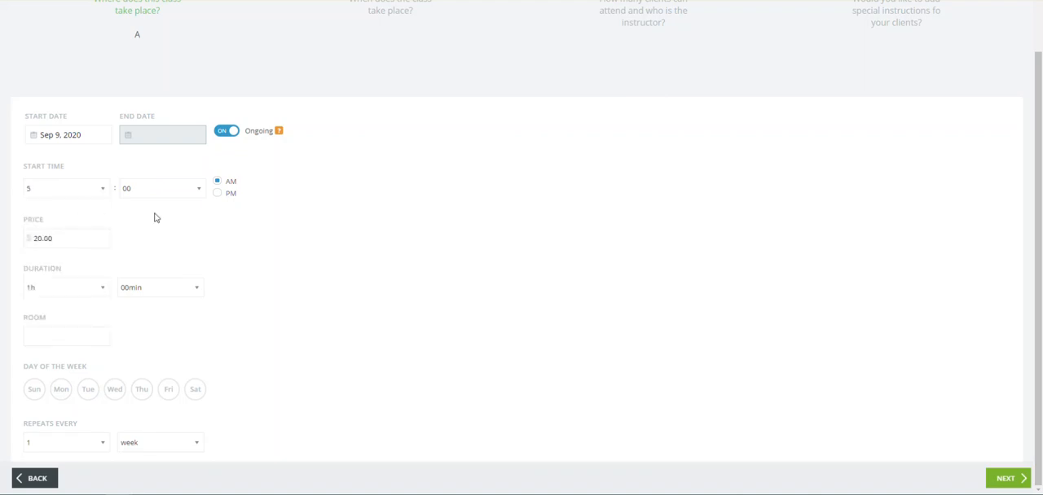
{"action": "left_click", "coordinate": [189, 198]}
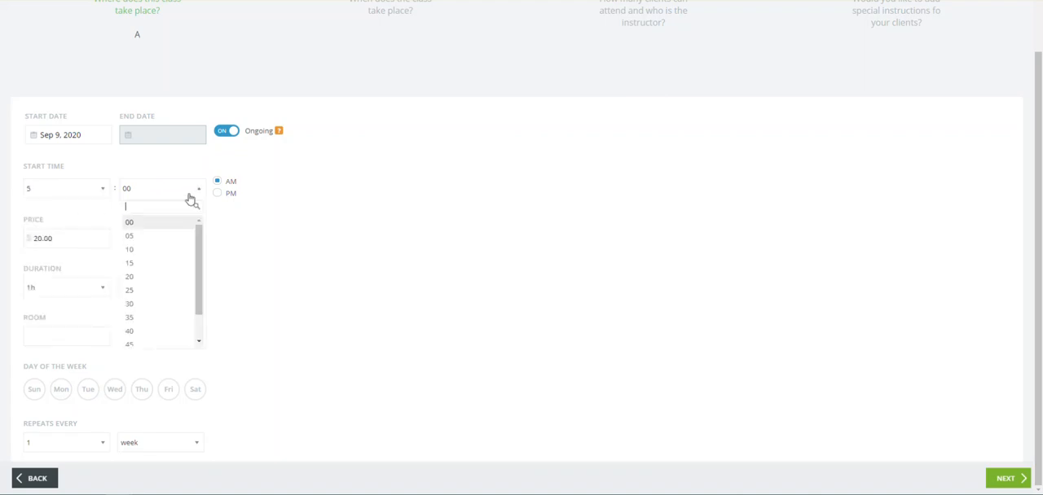
{"action": "left_click", "coordinate": [154, 304]}
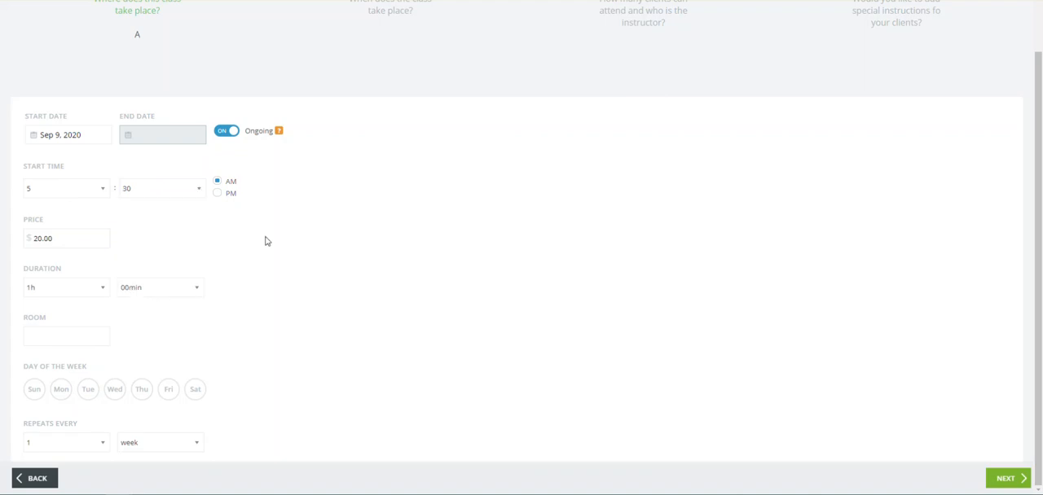
{"action": "left_click", "coordinate": [218, 196]}
{"action": "left_click", "coordinate": [68, 237]}
{"action": "left_click_drag", "start_coordinate": [55, 238], "coordinate": [33, 240]}
{"action": "left_click", "coordinate": [139, 240]}
{"action": "left_click", "coordinate": [161, 293]}
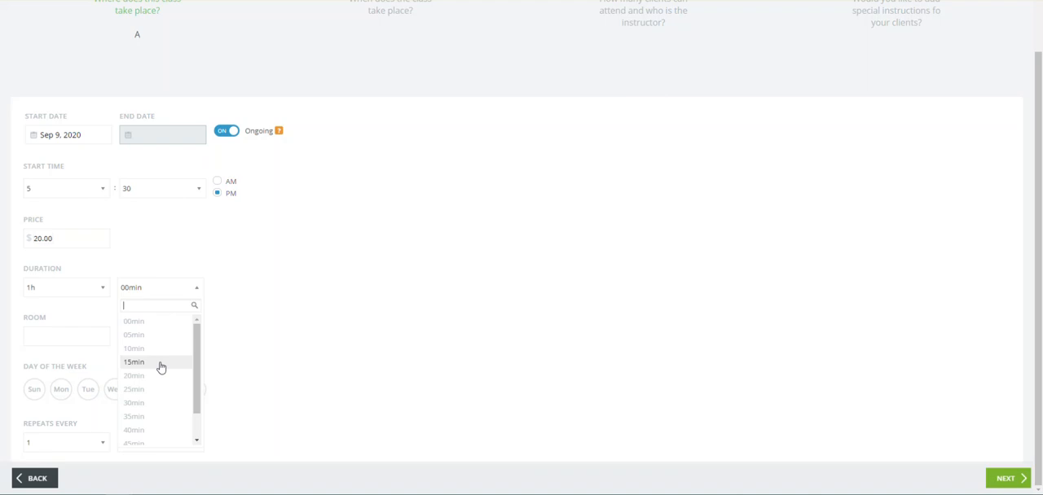
{"action": "left_click", "coordinate": [236, 343]}
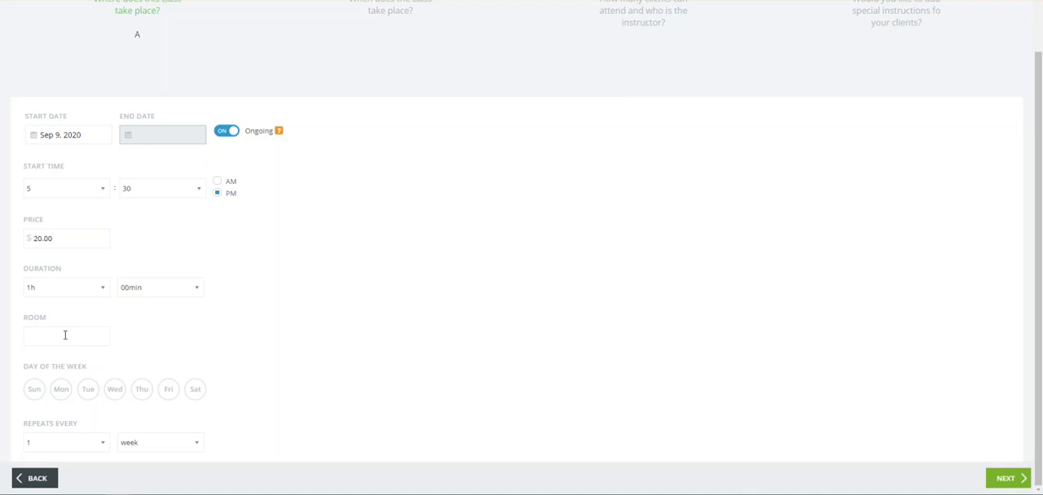
Step: Try out a studio name and a street address as the session's room, and clear the room entry
{"action": "type", "text": "Studio B"}
{"action": "key", "text": "BackSpace"}
{"action": "key", "text": "ctrl+a"}
{"action": "key", "text": "BackSpace"}
{"action": "type", "text": "123 b"}
{"action": "key", "text": "BackSpace"}
{"action": "type", "text": "Bleeker St"}
{"action": "key", "text": "ctrl+a"}
{"action": "key", "text": "BackSpace"}
Step: Schedule the session on Tuesday and Thursday, keep it repeating every 1 week, and continue to the capacity and instructor settings
{"action": "left_click", "coordinate": [89, 394]}
{"action": "left_click", "coordinate": [144, 394]}
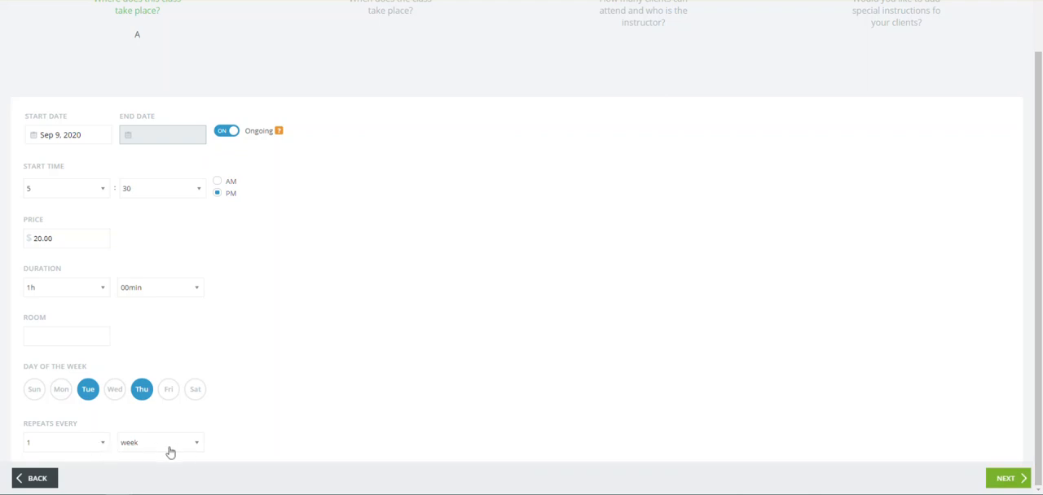
{"action": "left_click", "coordinate": [104, 448]}
{"action": "scroll", "coordinate": [84, 377], "scroll_direction": "down", "scroll_amount": 1}
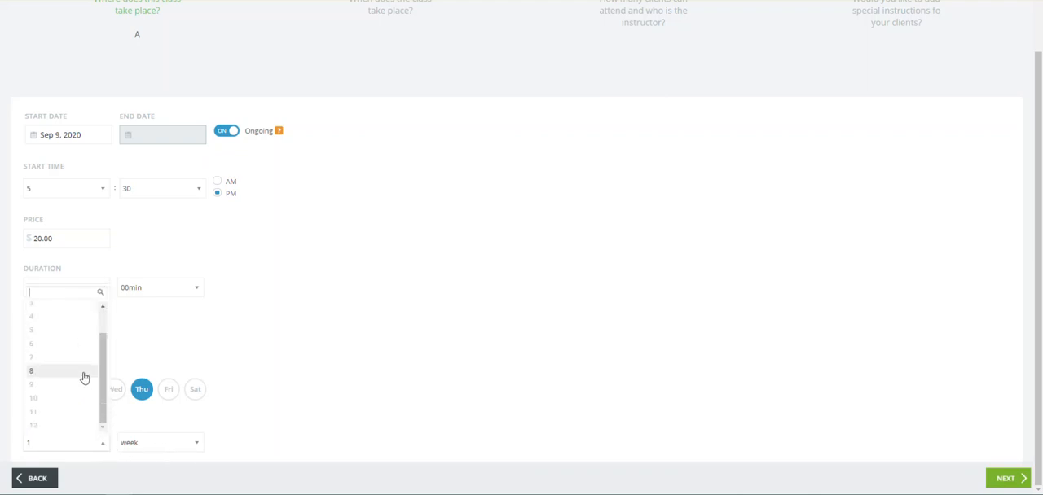
{"action": "left_click", "coordinate": [301, 405]}
{"action": "left_click", "coordinate": [199, 442]}
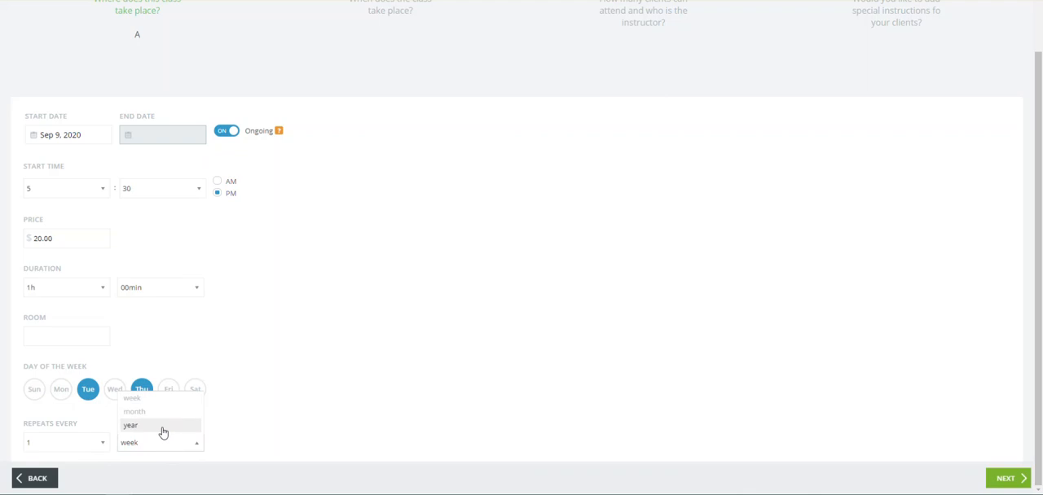
{"action": "left_click", "coordinate": [290, 374]}
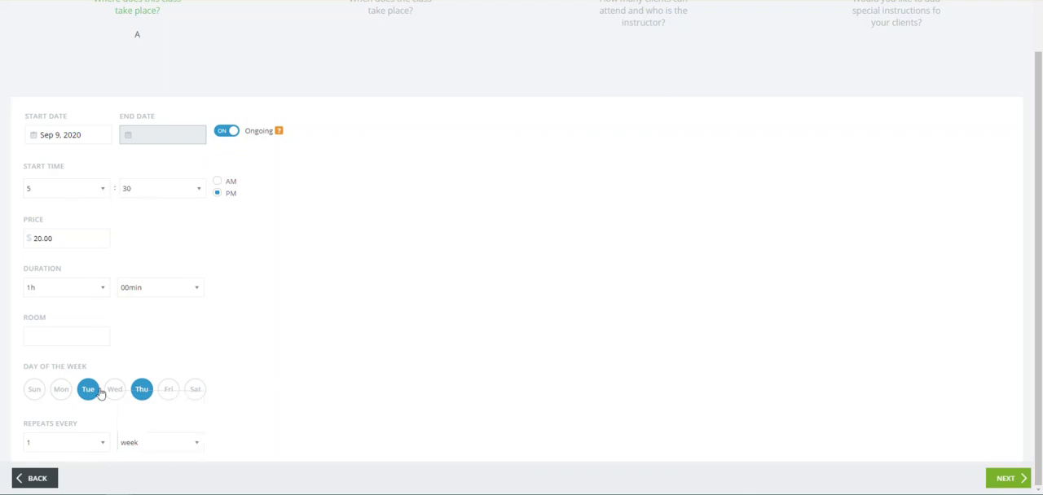
{"action": "left_click", "coordinate": [1009, 480]}
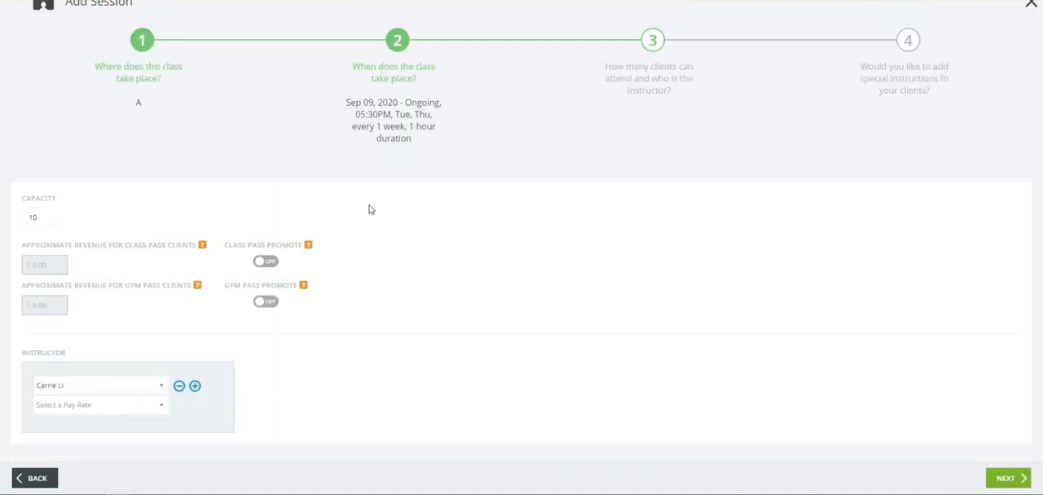
Step: Try a session capacity of 15 clients and set it back to 10
{"action": "left_click_drag", "start_coordinate": [27, 199], "coordinate": [59, 201]}
{"action": "left_click", "coordinate": [68, 211]}
{"action": "double_click", "coordinate": [37, 217]}
{"action": "type", "text": "15"}
{"action": "double_click", "coordinate": [38, 218]}
{"action": "type", "text": "10"}
Step: Give the instructor the pay rate Pay Per Service Session: Class Rate and complete the session without special instructions
{"action": "left_click", "coordinate": [122, 414]}
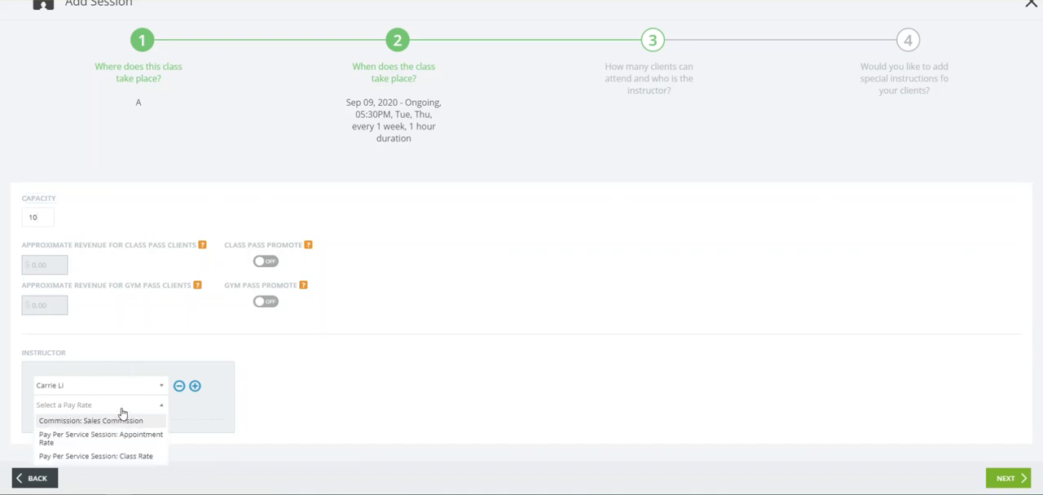
{"action": "left_click", "coordinate": [123, 461]}
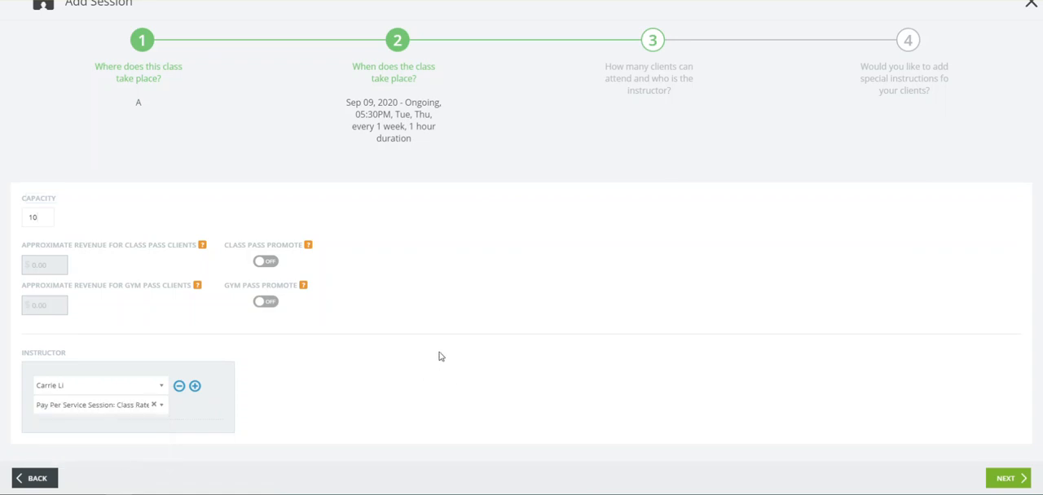
{"action": "left_click", "coordinate": [1008, 479]}
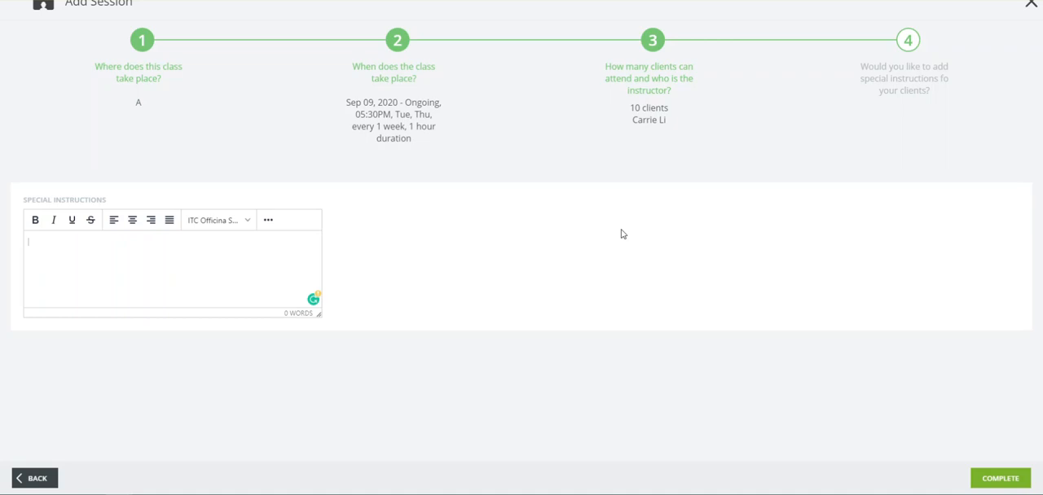
{"action": "left_click", "coordinate": [1002, 479]}
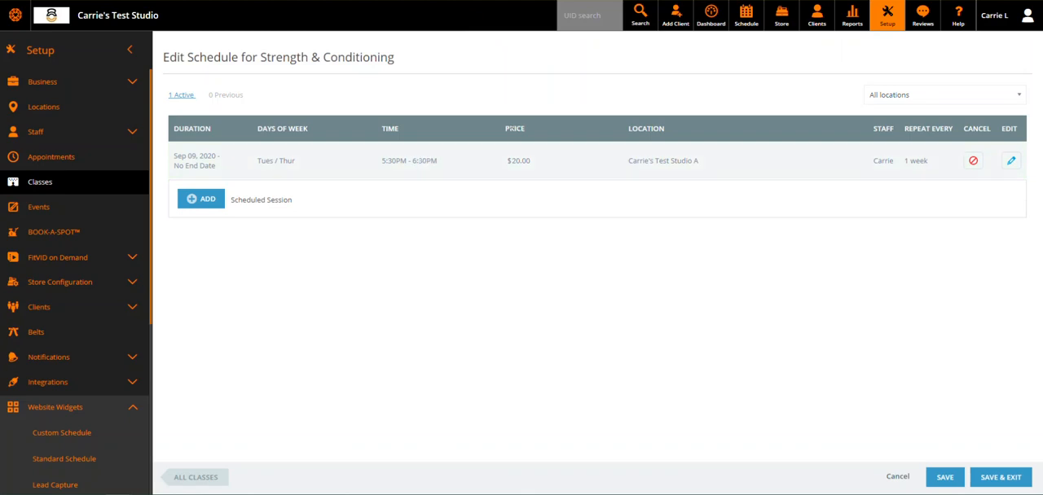
Step: Start adding another scheduled session to the Strength & Conditioning class
{"action": "triple_click", "coordinate": [515, 160]}
{"action": "left_click", "coordinate": [540, 315]}
{"action": "left_click", "coordinate": [216, 207]}
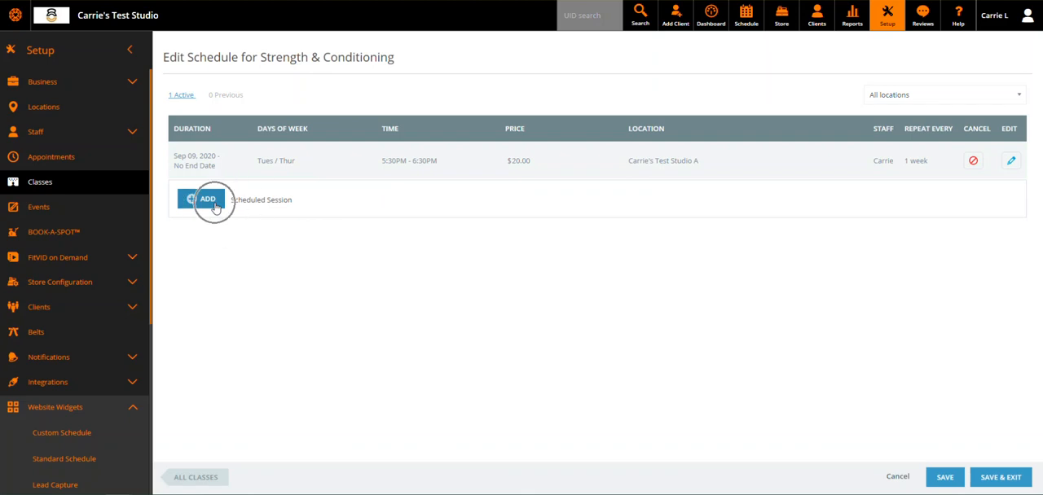